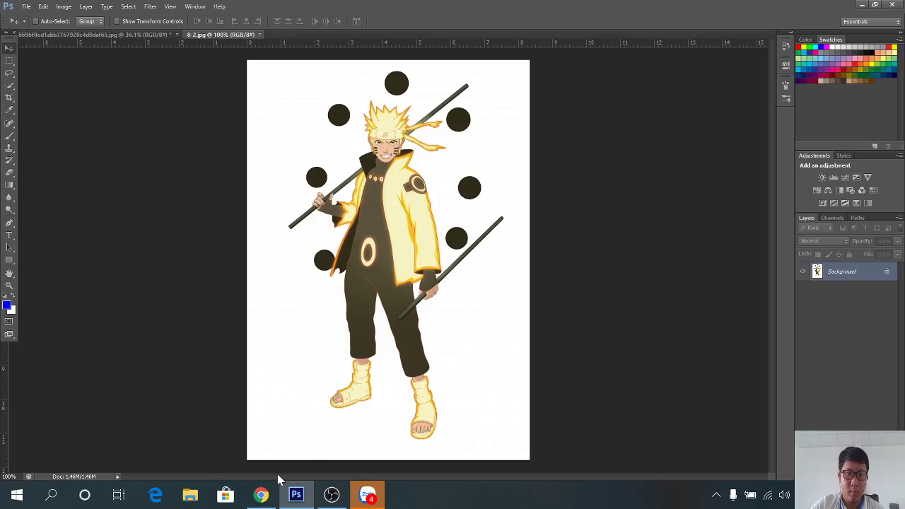
Zoom in on the top of Naruto's hair and set the Pen Tool to Path mode
scroll(352, 101, "up", 2)
scroll(352, 101, "up", 1)
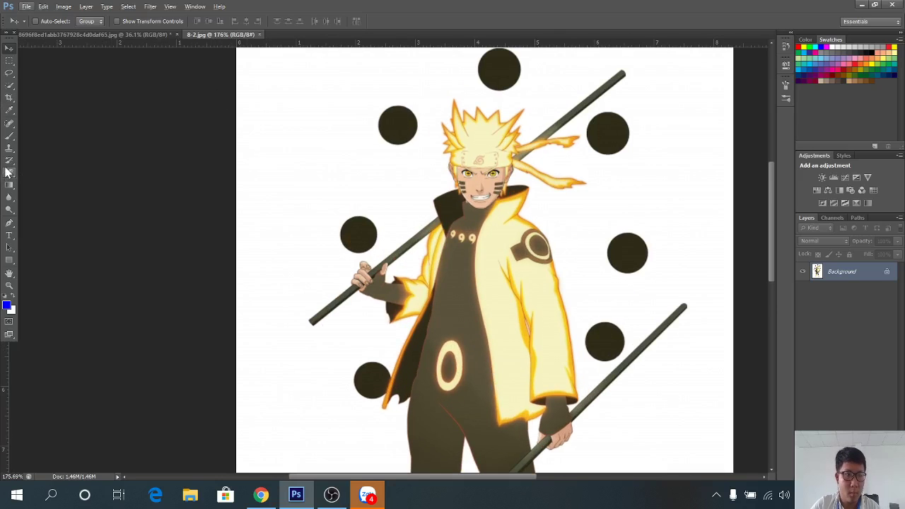
left_click(11, 224)
scroll(535, 121, "up", 1)
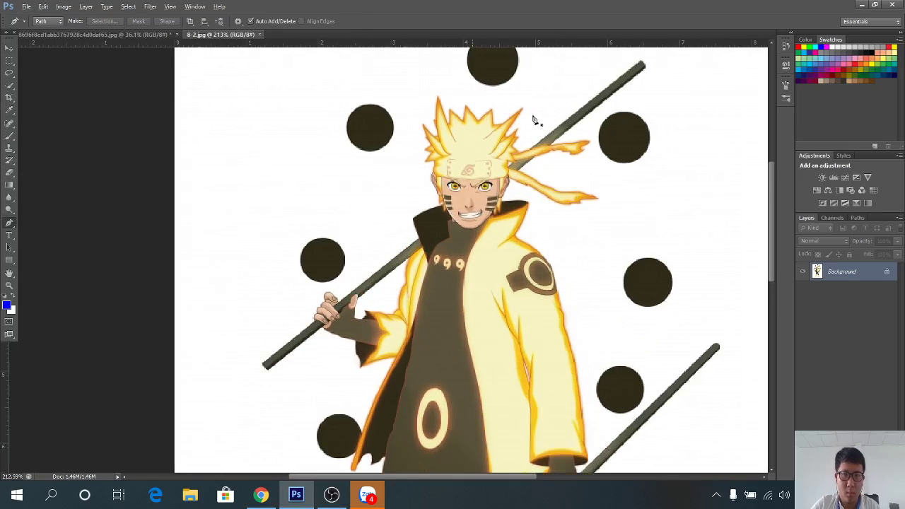
scroll(535, 121, "up", 2)
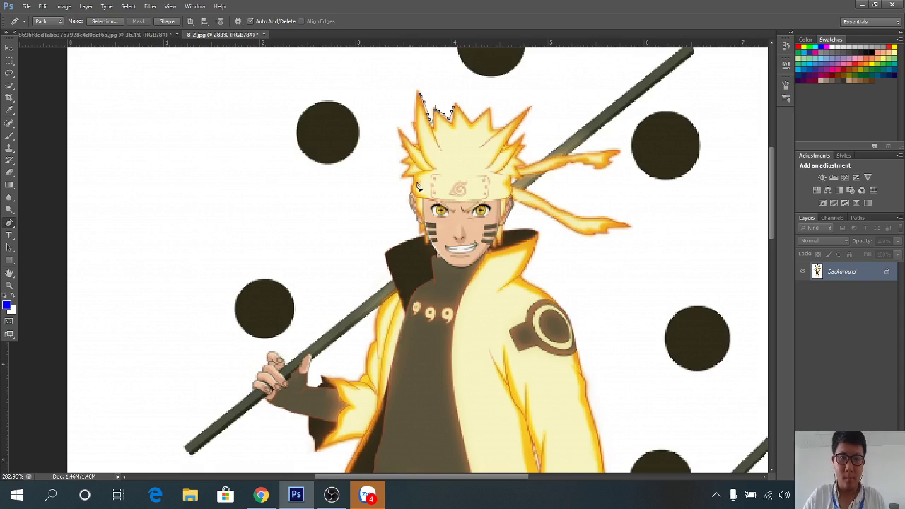
Place pen anchors down the hair's left edge and the side of the face toward the collar
left_click(418, 141)
left_click(401, 130)
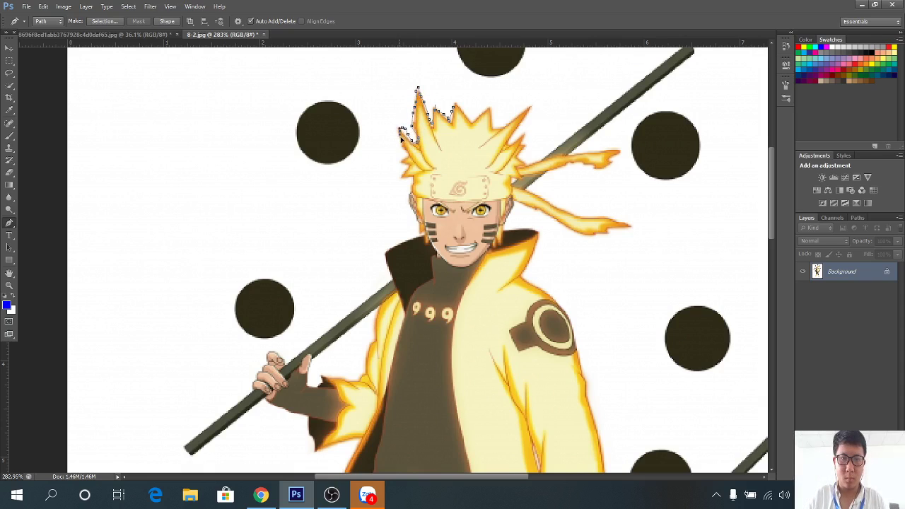
left_click(404, 172)
left_click(419, 238)
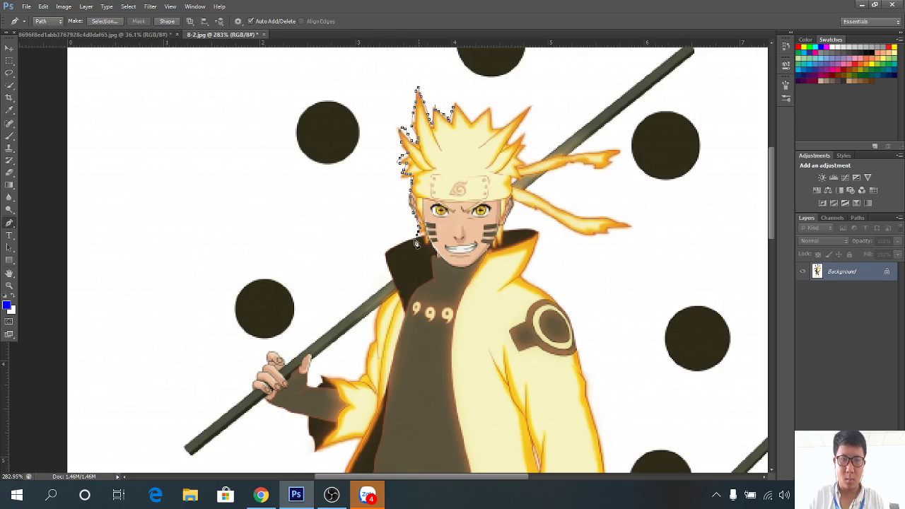
left_click(394, 245)
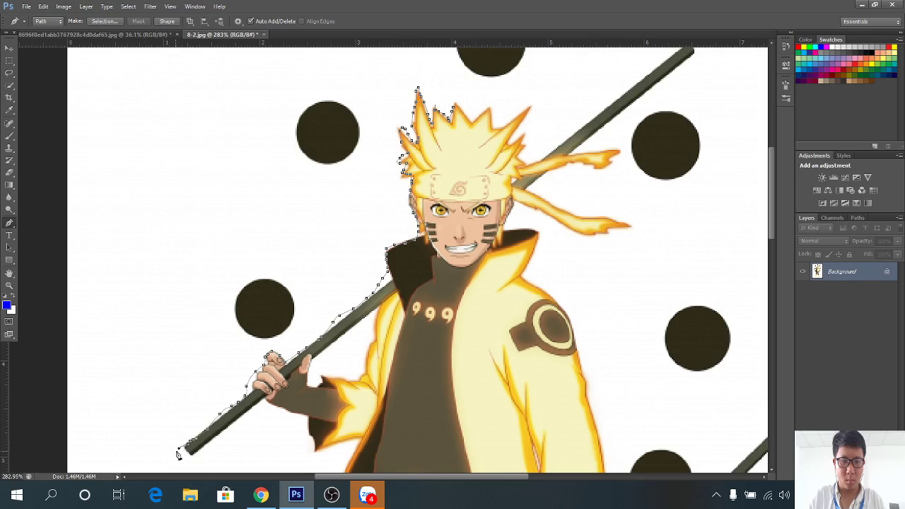
scroll(185, 441, "down", 5)
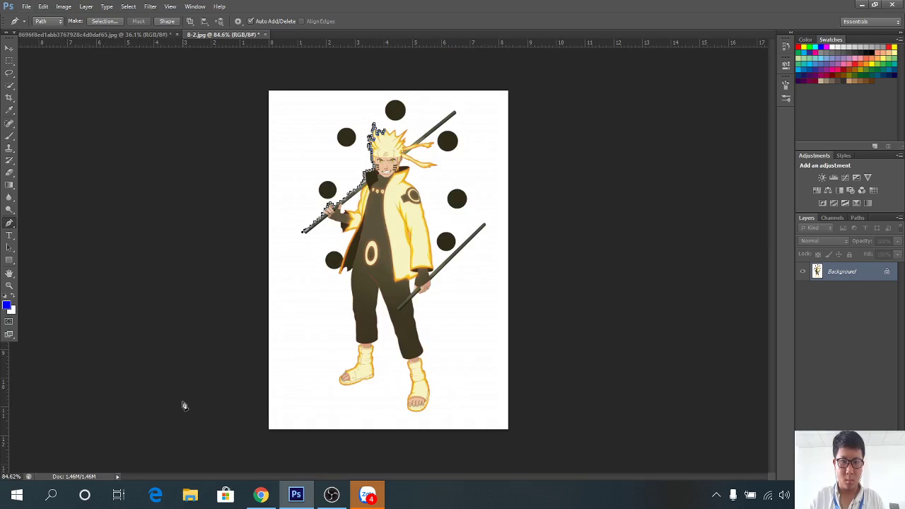
scroll(319, 234, "up", 3)
scroll(318, 233, "up", 1)
scroll(363, 157, "up", 1)
scroll(333, 134, "up", 2)
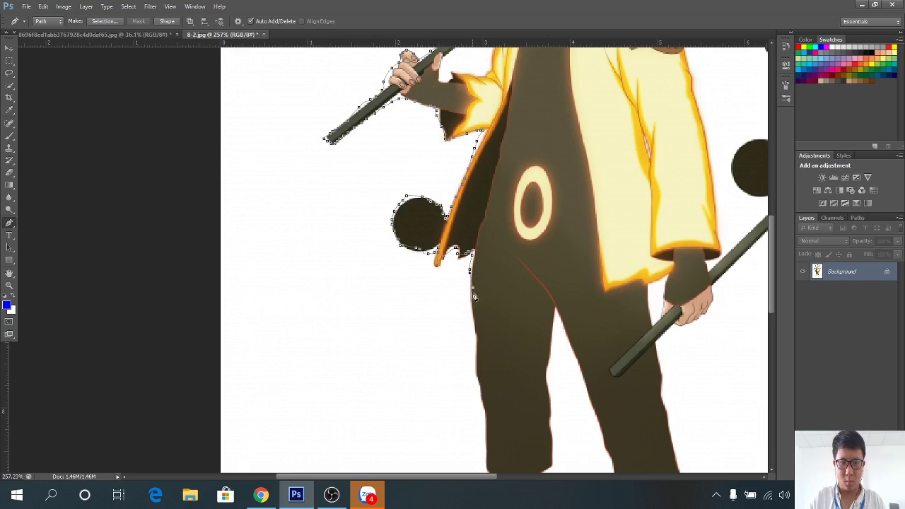
Fit the whole figure in view, then zoom in on the left trouser leg
key("ctrl+0")
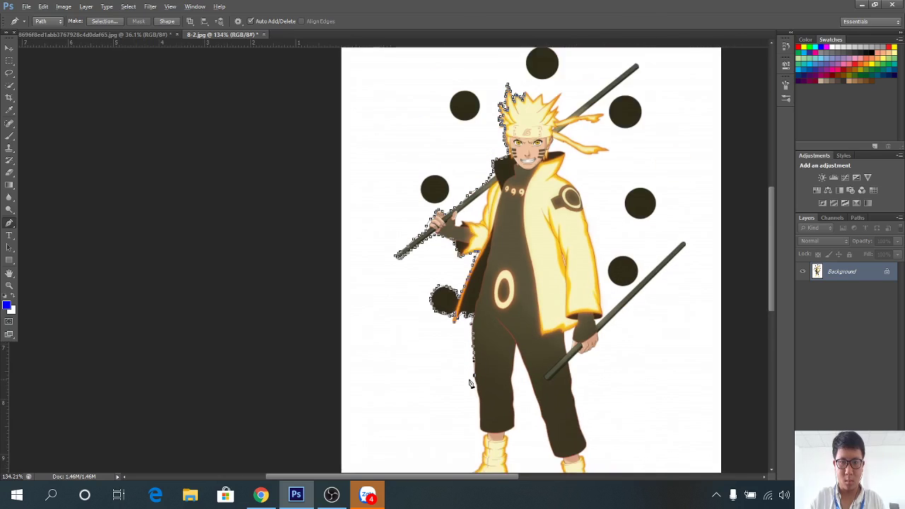
scroll(488, 282, "up", 2)
scroll(489, 282, "up", 2)
scroll(489, 283, "up", 2)
scroll(488, 283, "up", 2)
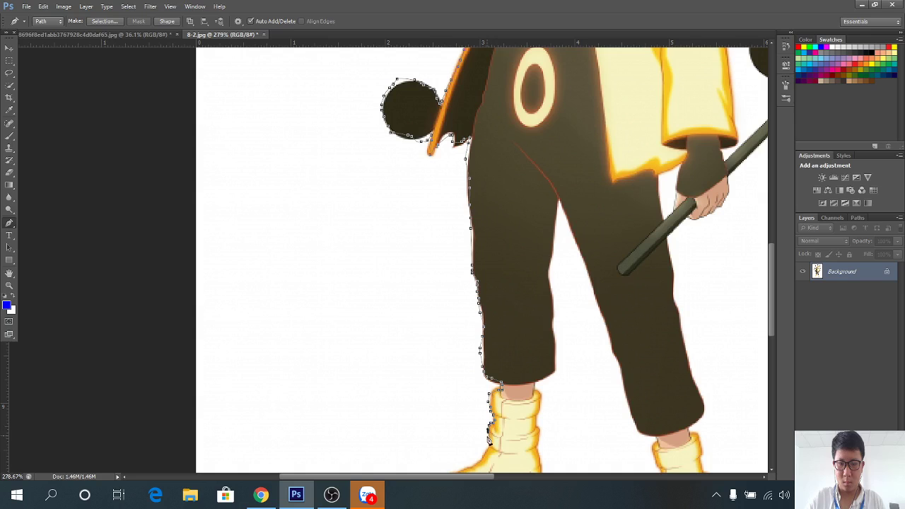
scroll(485, 458, "down", 5)
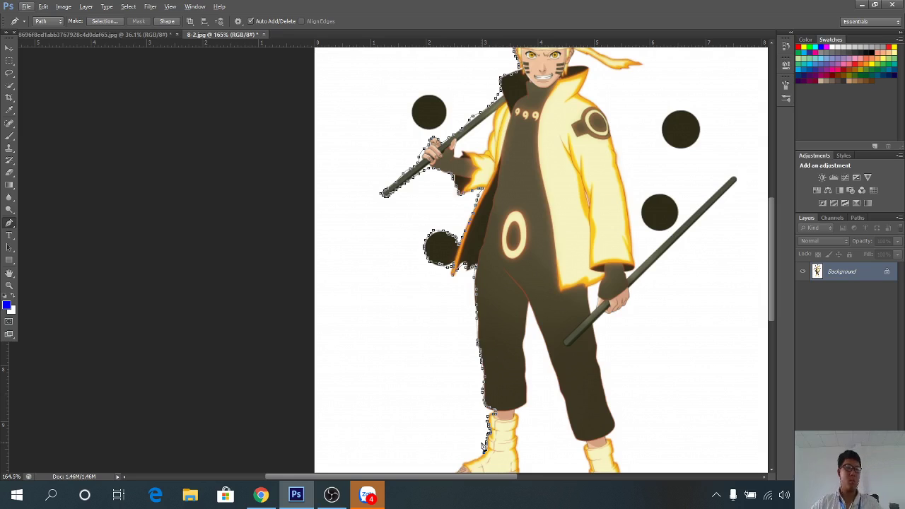
Trace the pen path around the left boot and toes back up to the trouser hem
scroll(481, 432, "down", 3)
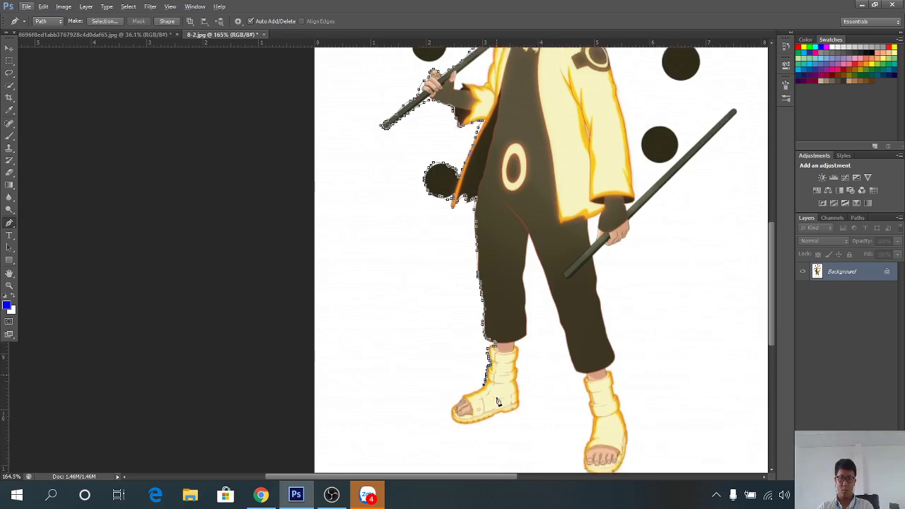
scroll(477, 414, "down", 1)
scroll(477, 396, "up", 2)
scroll(480, 386, "up", 2)
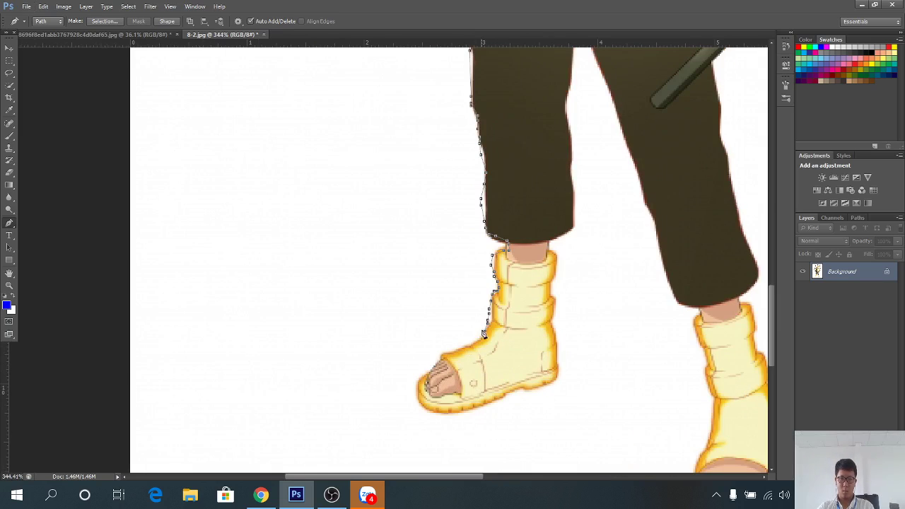
mouse_move(485, 343)
left_mouse_down()
mouse_move(424, 368)
mouse_move(424, 407)
mouse_move(443, 417)
mouse_move(551, 386)
mouse_move(551, 243)
mouse_move(567, 231)
left_mouse_up()
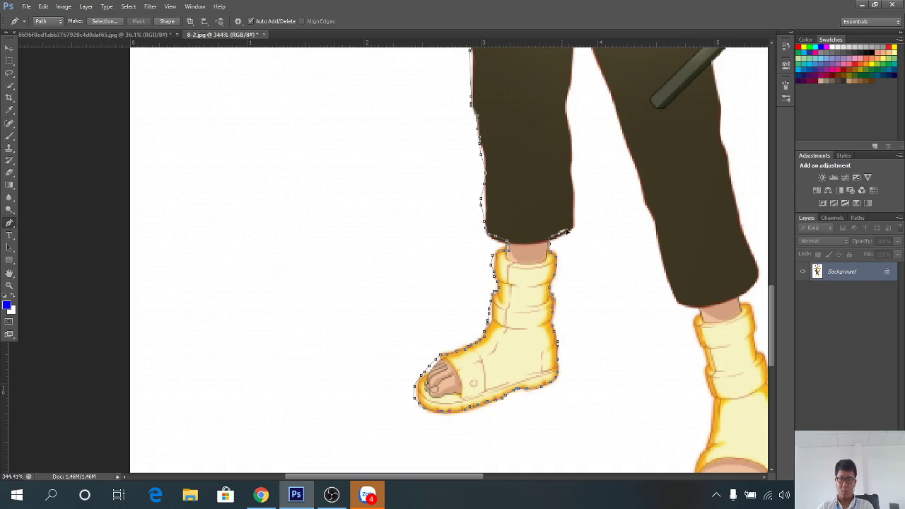
scroll(541, 120, "down", 3)
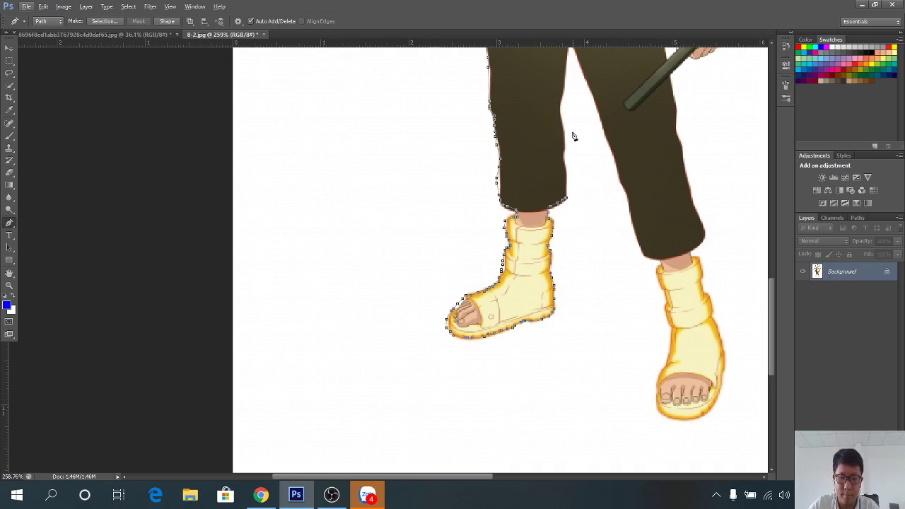
Add pen anchors up the inner left trouser edge and across to the right leg's inner edge
scroll(565, 214, "up", 1)
left_click(567, 212)
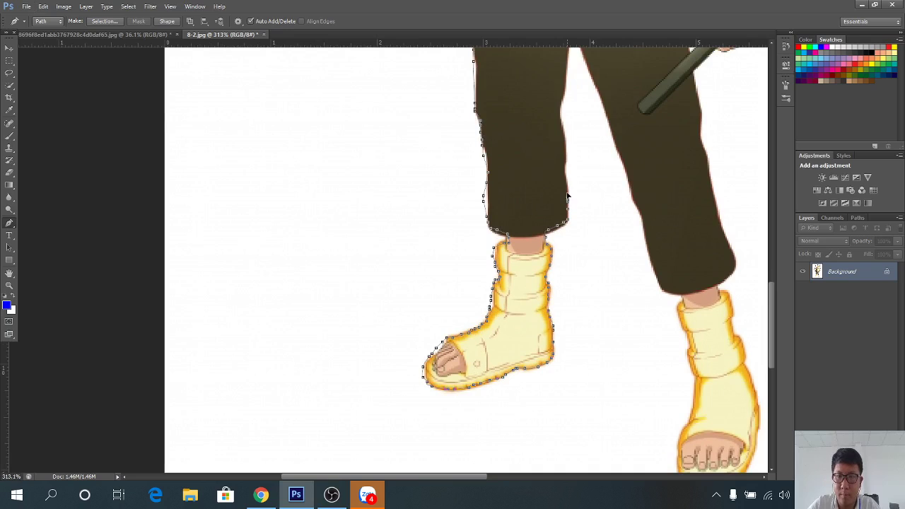
left_click(567, 155)
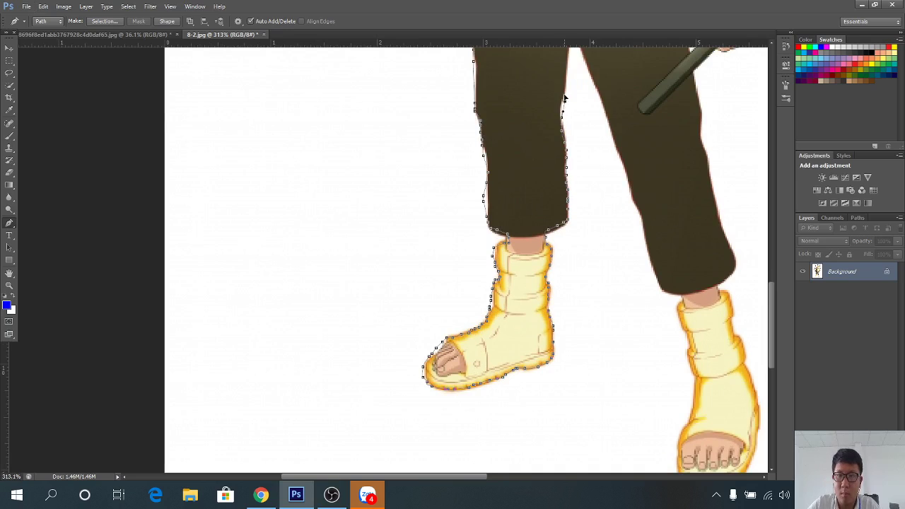
scroll(575, 92, "up", 1)
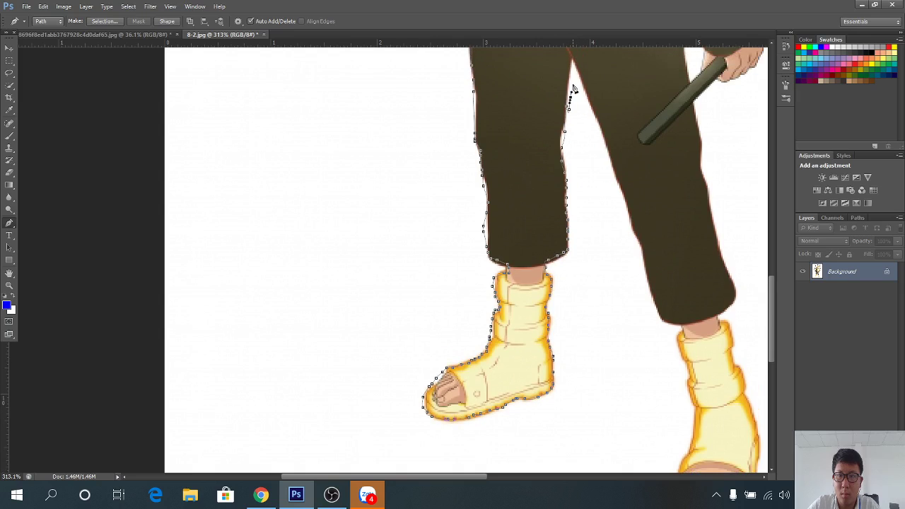
left_click(572, 63)
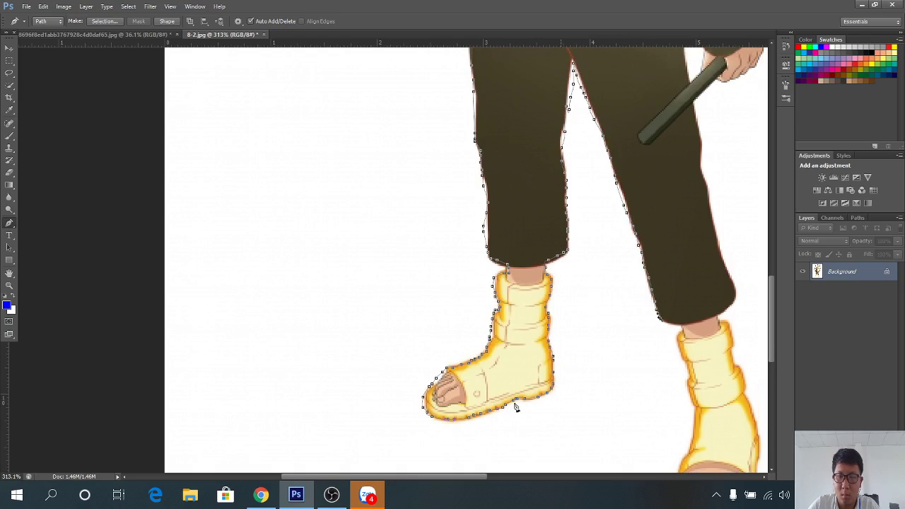
left_click(332, 495)
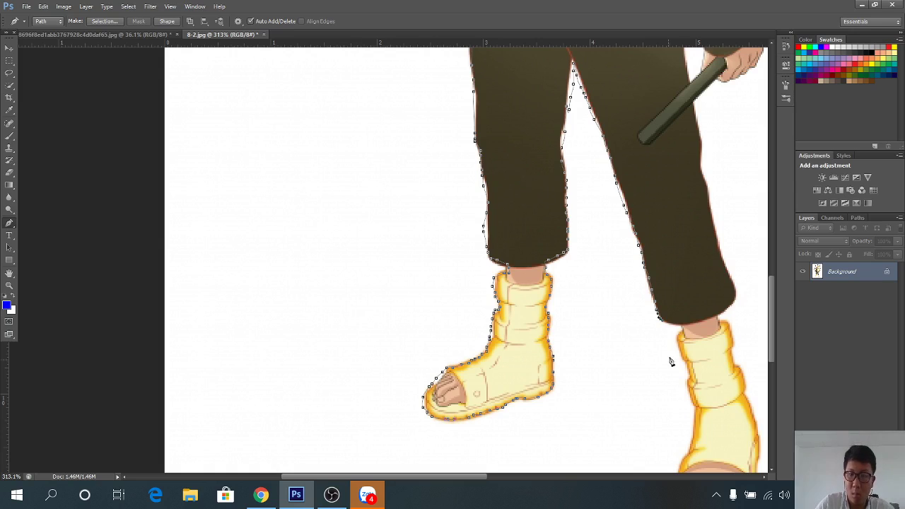
Trace the path around the right boot, then up the outer right leg toward the lower staff
mouse_move(666, 323)
left_mouse_down()
mouse_move(693, 393)
mouse_move(693, 470)
mouse_move(684, 393)
mouse_move(680, 432)
mouse_move(715, 444)
mouse_move(738, 435)
mouse_move(759, 384)
mouse_move(722, 242)
mouse_move(737, 220)
left_mouse_up()
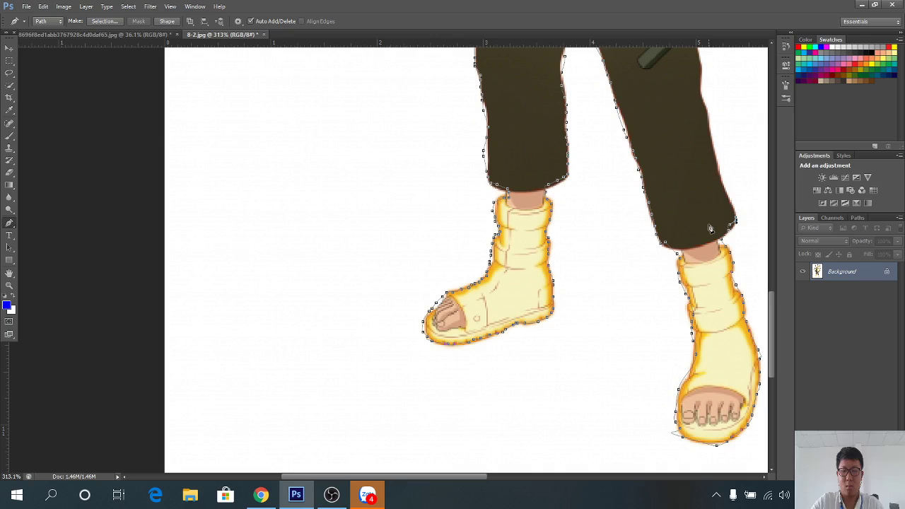
key("ctrl+0")
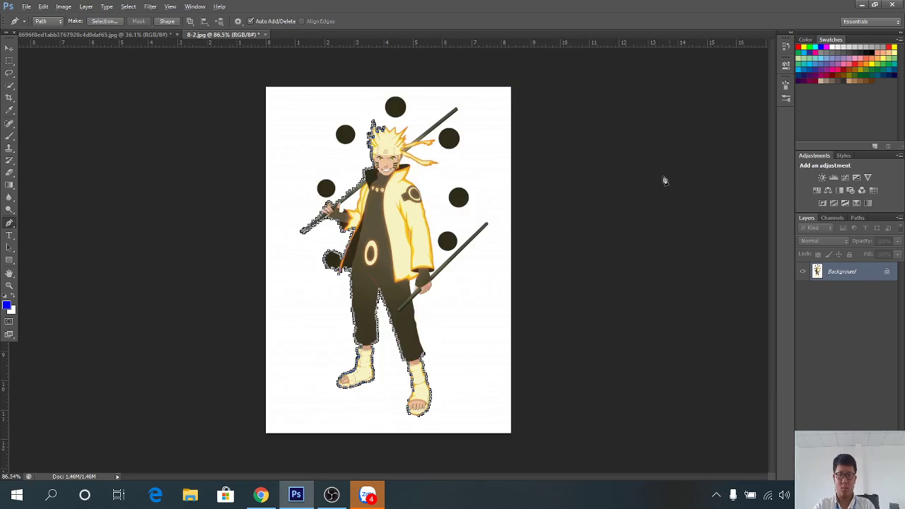
scroll(432, 330, "up", 2)
scroll(448, 363, "up", 2)
scroll(438, 382, "up", 2)
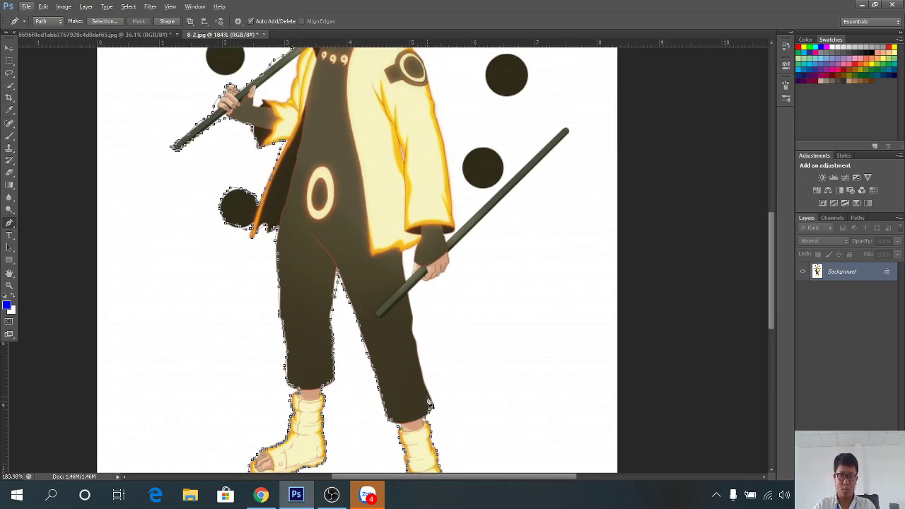
scroll(433, 407, "up", 1)
mouse_move(433, 407)
left_mouse_down()
mouse_move(413, 249)
mouse_move(450, 234)
mouse_move(472, 193)
mouse_move(566, 97)
left_mouse_up()
scroll(586, 81, "down", 2)
scroll(586, 91, "down", 3)
scroll(587, 117, "up", 1)
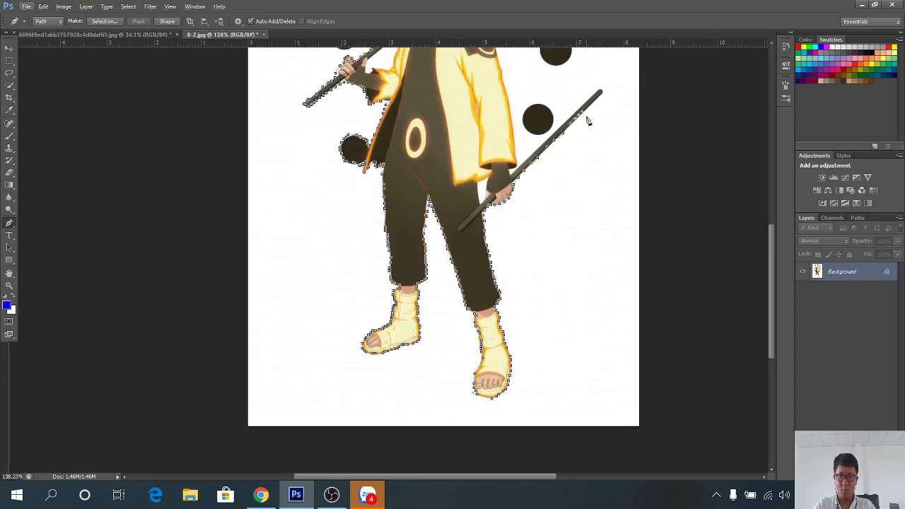
scroll(586, 145, "up", 2)
scroll(586, 145, "up", 2)
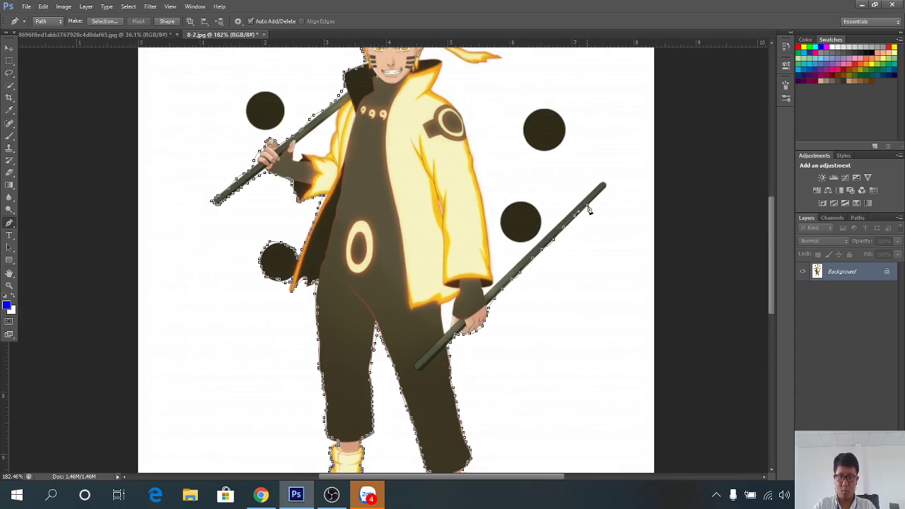
Carry the pen path around the staff's upper tip and up the coat's right side
mouse_move(601, 195)
left_mouse_down()
mouse_move(606, 182)
mouse_move(490, 292)
mouse_move(484, 205)
mouse_move(455, 107)
left_mouse_up()
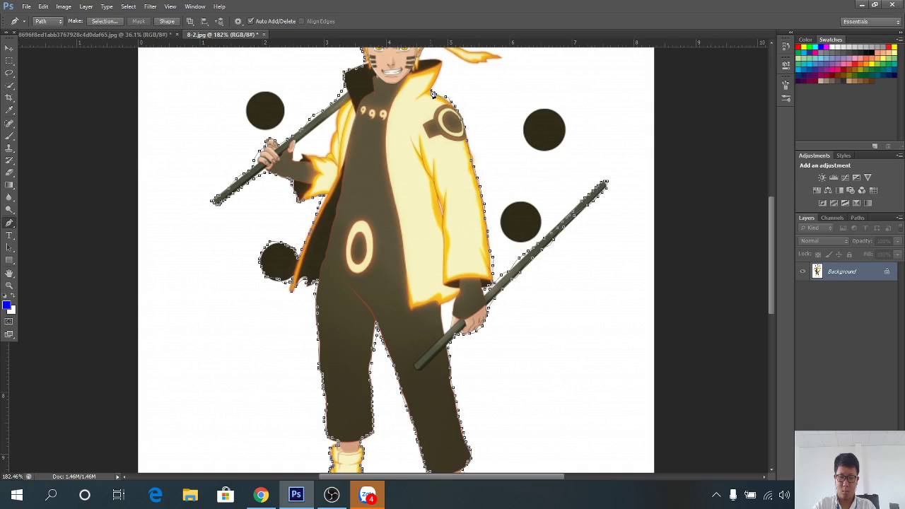
key("ctrl+0")
key("alt")
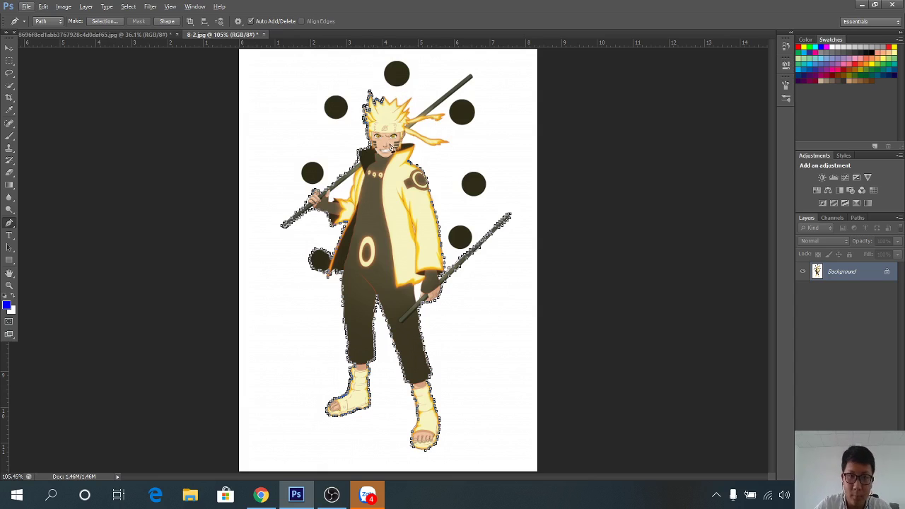
left_click(332, 495)
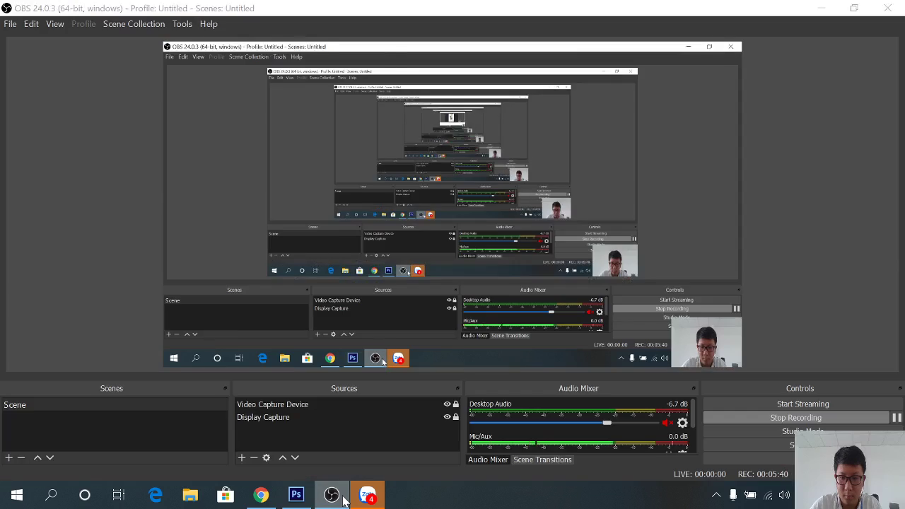
scroll(394, 283, "up", 1)
Extend the pen path up the collar edge to the hair
scroll(396, 247, "up", 1)
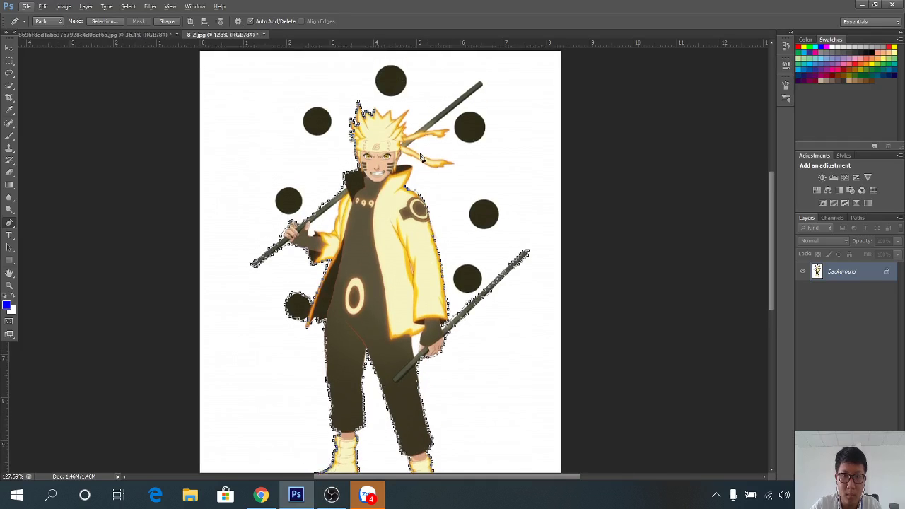
scroll(398, 214, "up", 2)
left_click(400, 206)
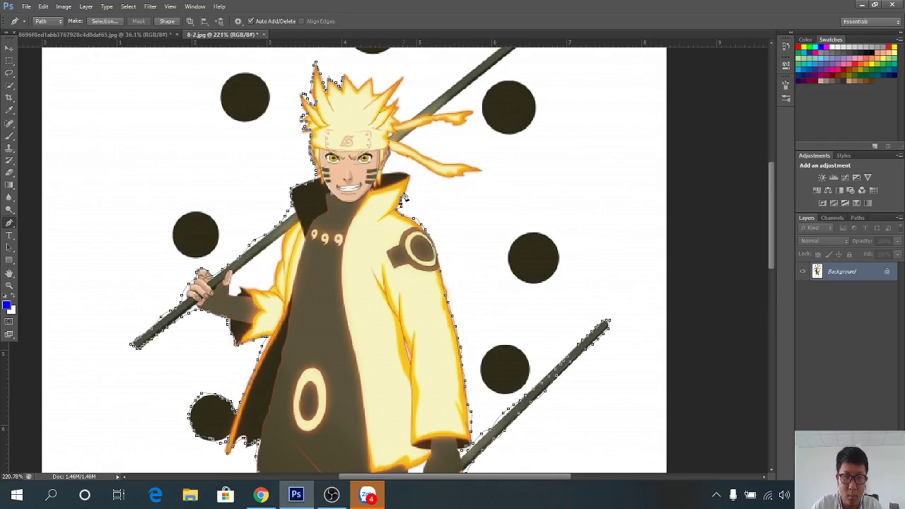
left_click(403, 187)
left_click(402, 174)
Trace the flowing strand's lower edge, round its tip and return along its upper edge
left_click(391, 153)
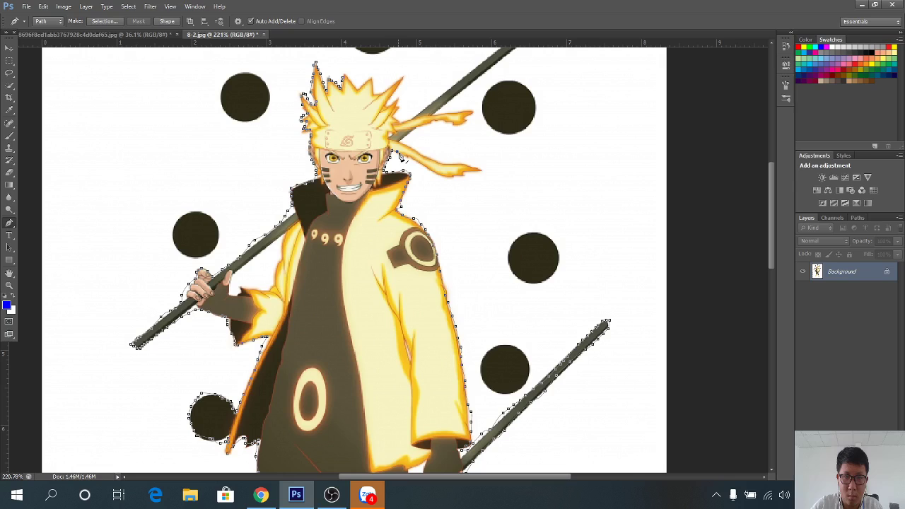
left_click(411, 159)
left_click(436, 171)
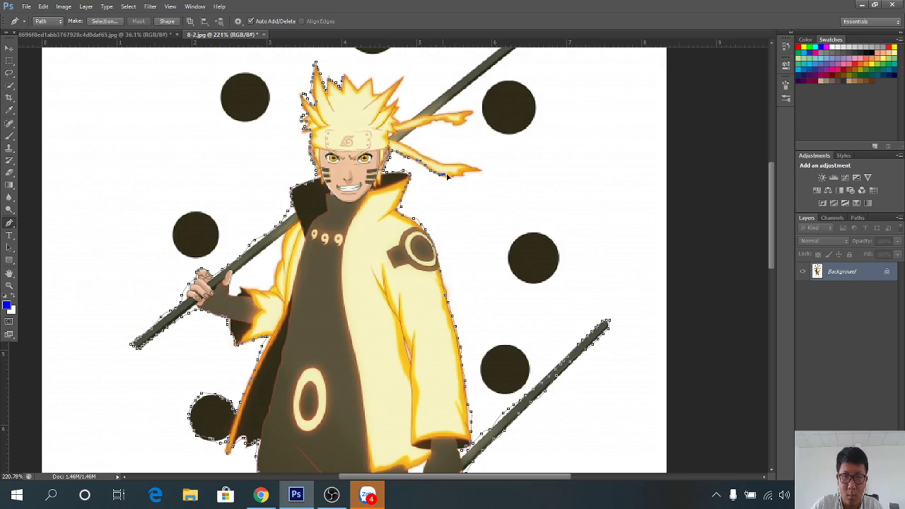
left_click(458, 175)
left_click(481, 170)
left_click(456, 167)
left_click(442, 166)
left_click(419, 157)
left_click(396, 147)
Continue the path up-left and along the upper hair strand to its end
left_click(391, 141)
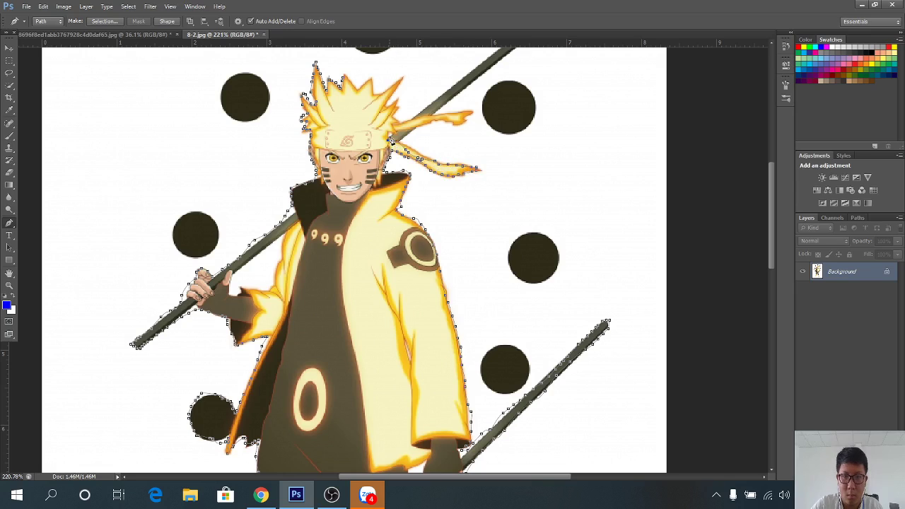
left_click(400, 134)
left_click(427, 127)
left_click(449, 125)
left_click(463, 122)
left_click(472, 115)
scroll(471, 87, "down", 1)
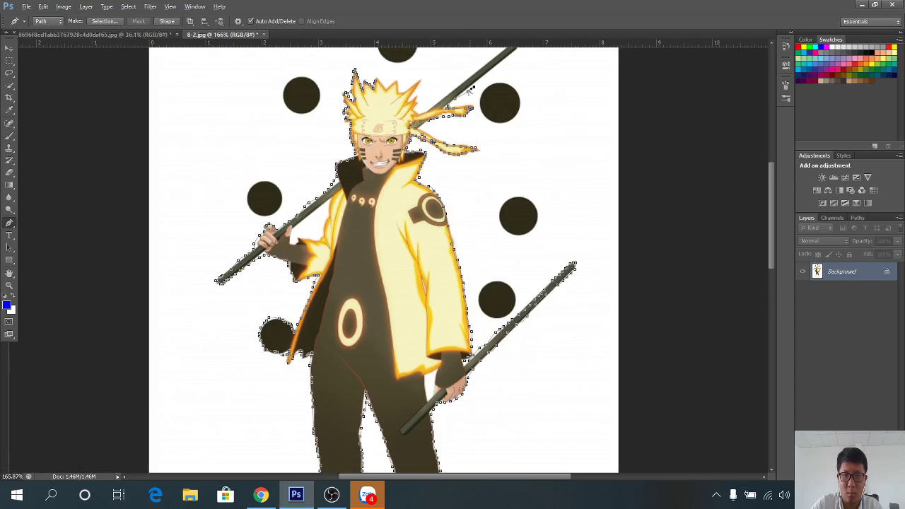
scroll(471, 88, "down", 1)
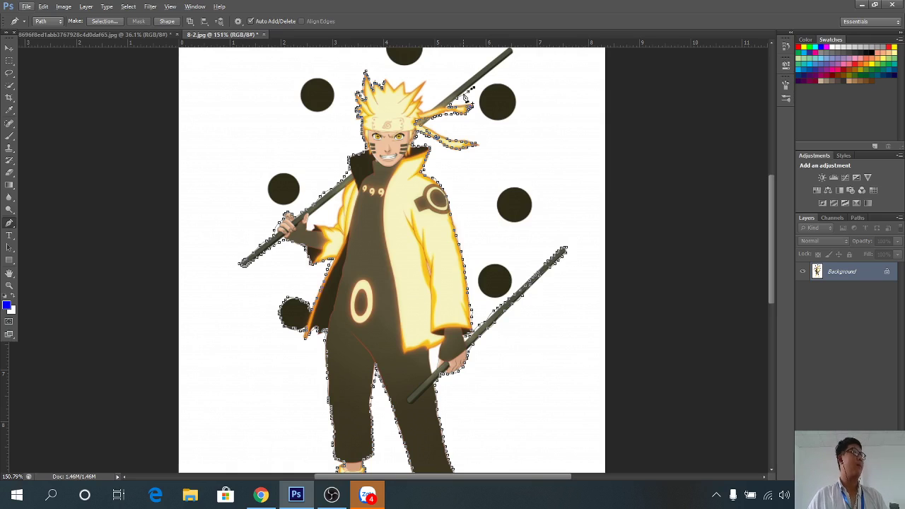
Trace the upper staff's edge down from its tip and add a curved anchor at a hair spike
scroll(500, 106, "up", 2)
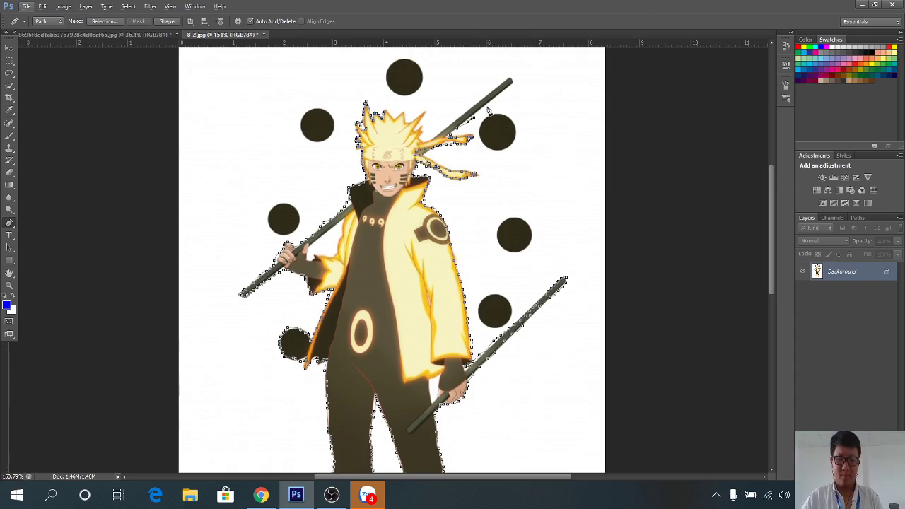
scroll(499, 106, "up", 3)
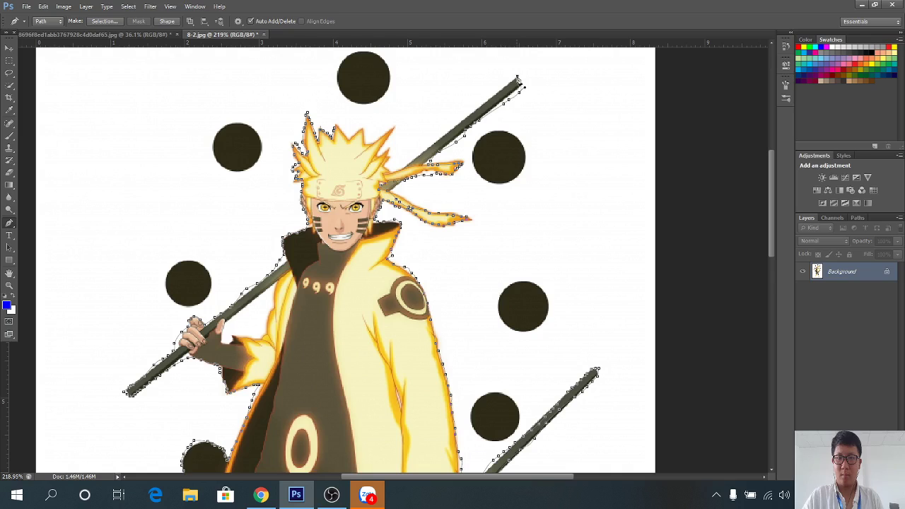
left_click_drag(486, 103, 399, 171)
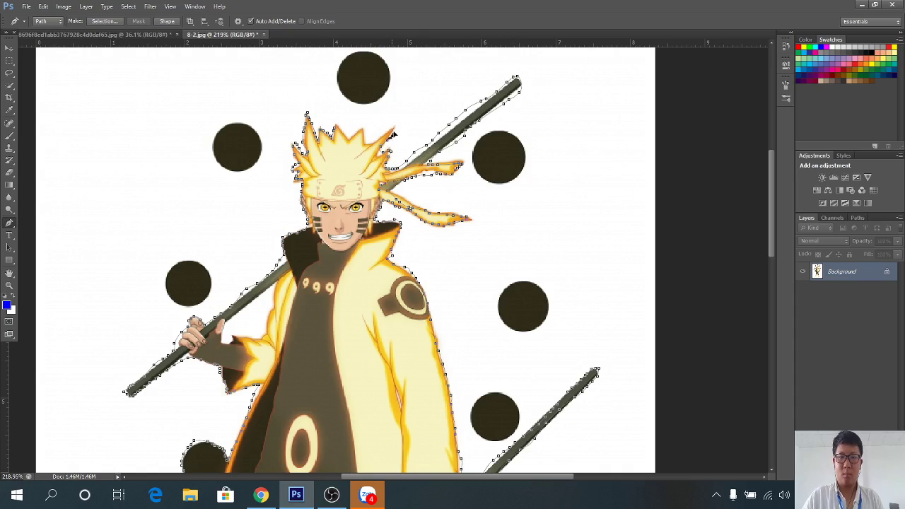
left_click_drag(389, 131, 369, 149)
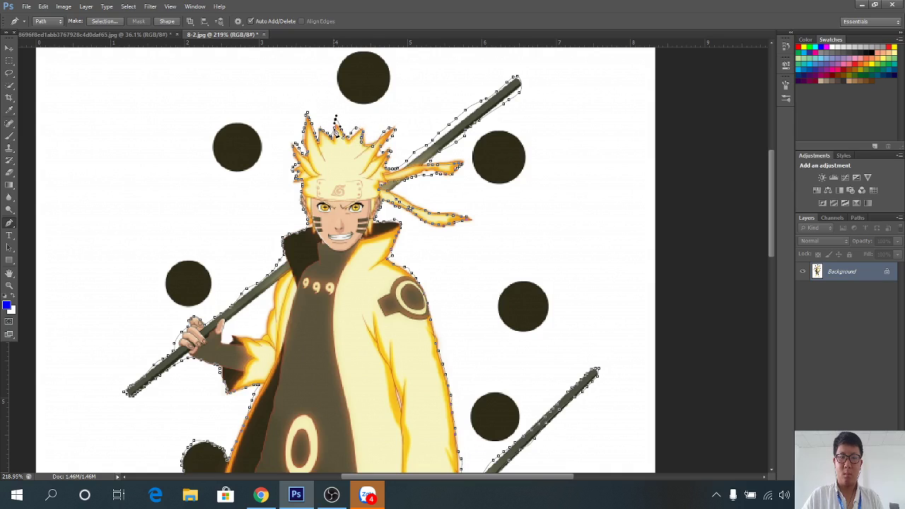
scroll(340, 127, "down", 2)
scroll(346, 136, "down", 2)
Convert the path into a selection and copy the figure onto its own layer
scroll(347, 137, "down", 1)
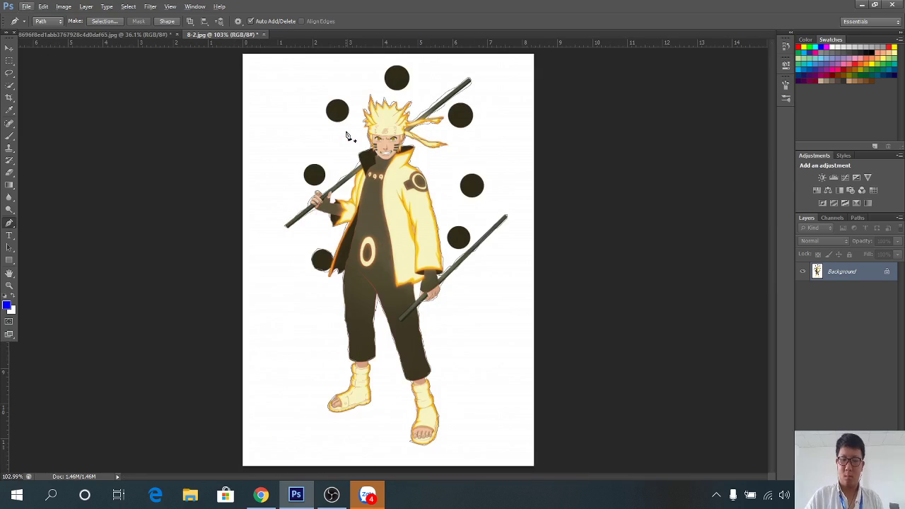
key("ctrl+Return")
key("ctrl+j")
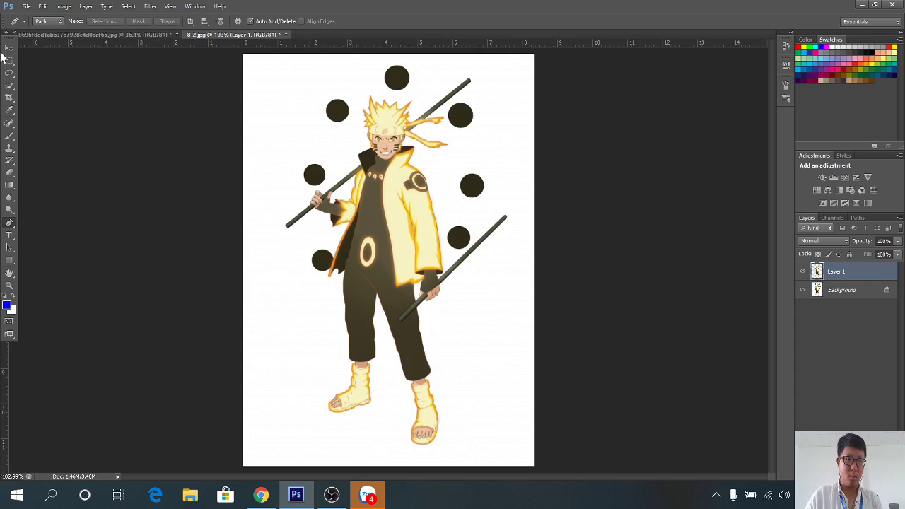
Move the cut-out figure onto the road-and-sky photo as Layer 1
left_click(8, 48)
left_click_drag(358, 238, 118, 35)
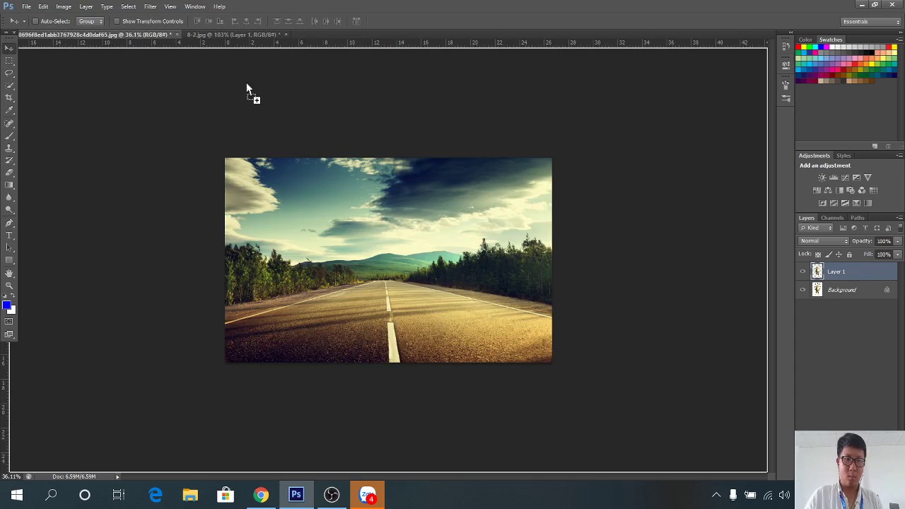
left_click_drag(161, 34, 373, 252)
scroll(366, 357, "up", 1)
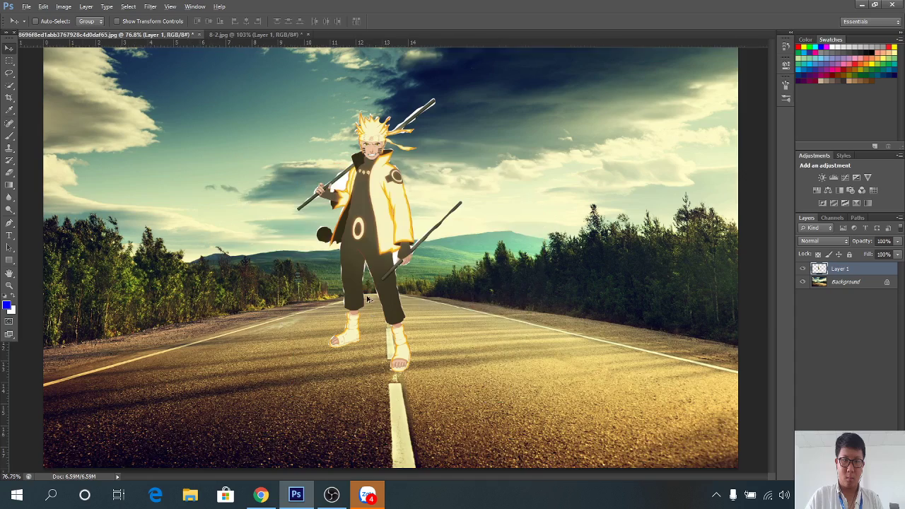
scroll(375, 332, "up", 1)
scroll(385, 304, "up", 1)
scroll(393, 288, "up", 1)
scroll(392, 287, "up", 1)
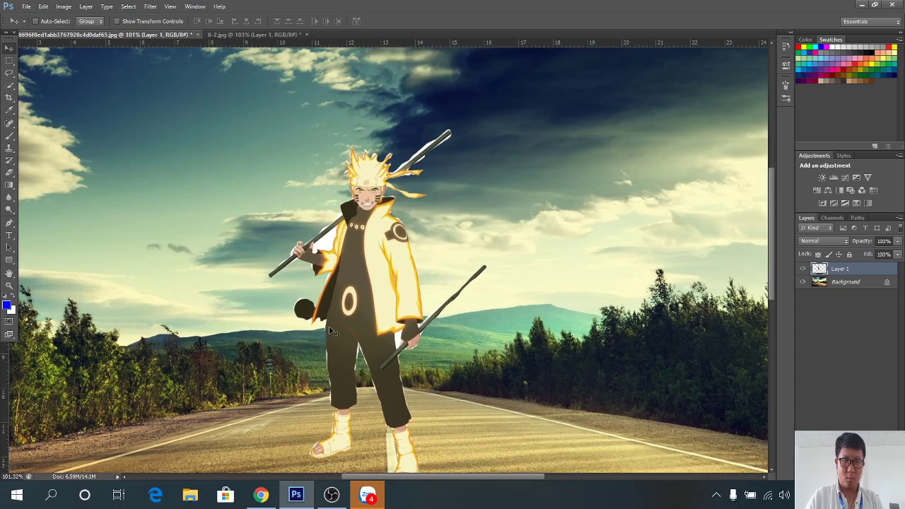
left_click(10, 172)
Zoom in and erase the white fringe between the staff and the arm
scroll(209, 232, "up", 1)
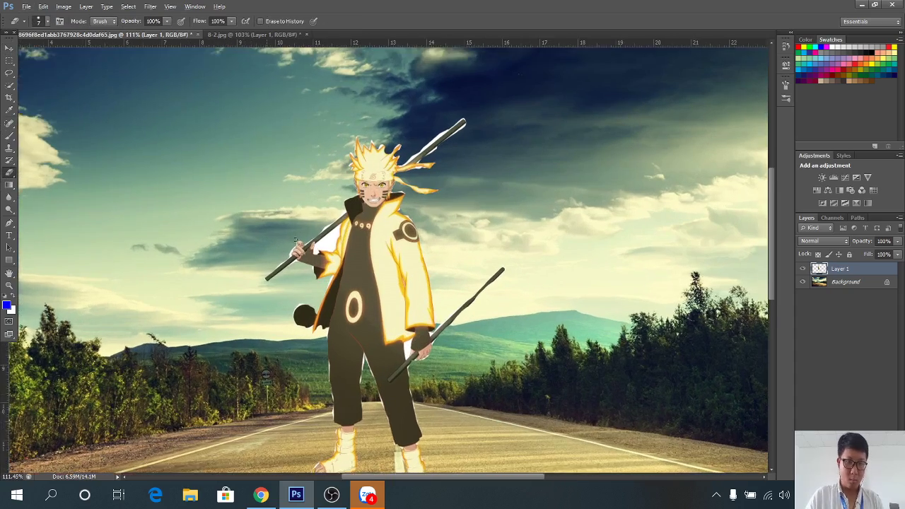
scroll(210, 231, "up", 1)
scroll(283, 219, "up", 1)
scroll(344, 199, "up", 2)
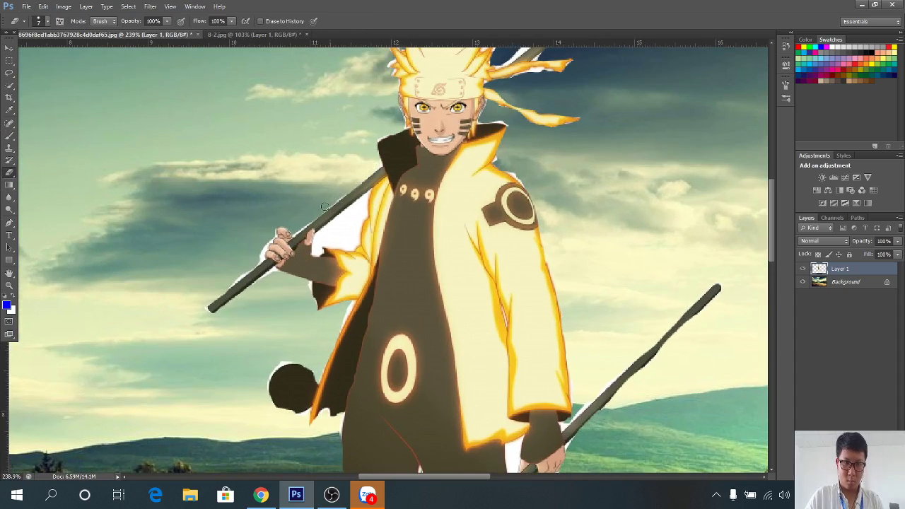
mouse_move(356, 212)
left_mouse_down()
mouse_move(324, 240)
mouse_move(357, 212)
mouse_move(354, 247)
mouse_move(333, 251)
mouse_move(357, 235)
mouse_move(316, 241)
mouse_move(367, 195)
left_mouse_up()
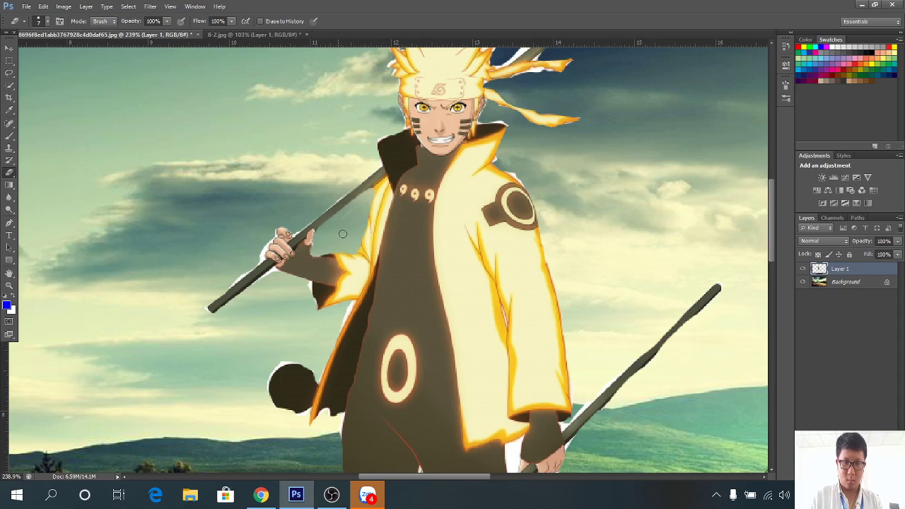
Erase the white fringe along the upper staff, from its tip down its lower-right edge
scroll(343, 234, "down", 3)
scroll(342, 234, "down", 1)
scroll(419, 153, "up", 1)
scroll(419, 153, "up", 2)
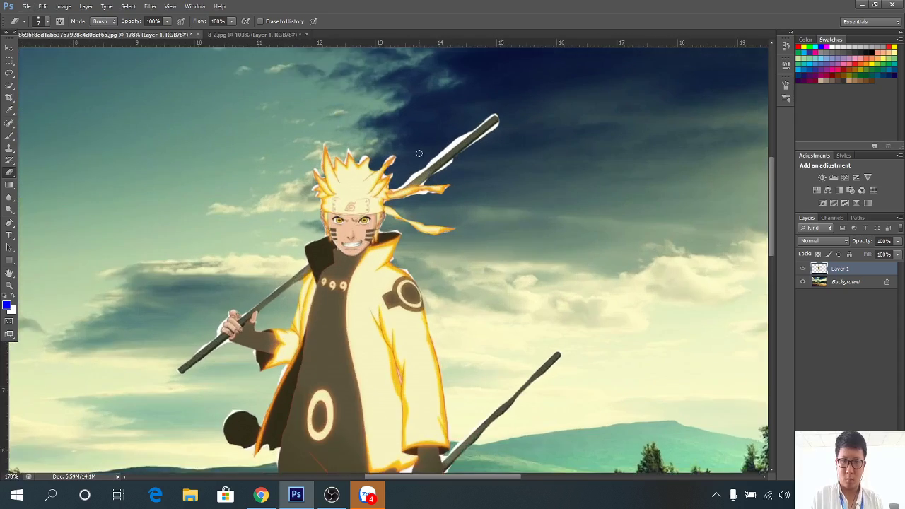
scroll(419, 154, "up", 3)
mouse_move(537, 84)
left_mouse_down()
mouse_move(467, 154)
mouse_move(341, 247)
left_mouse_up()
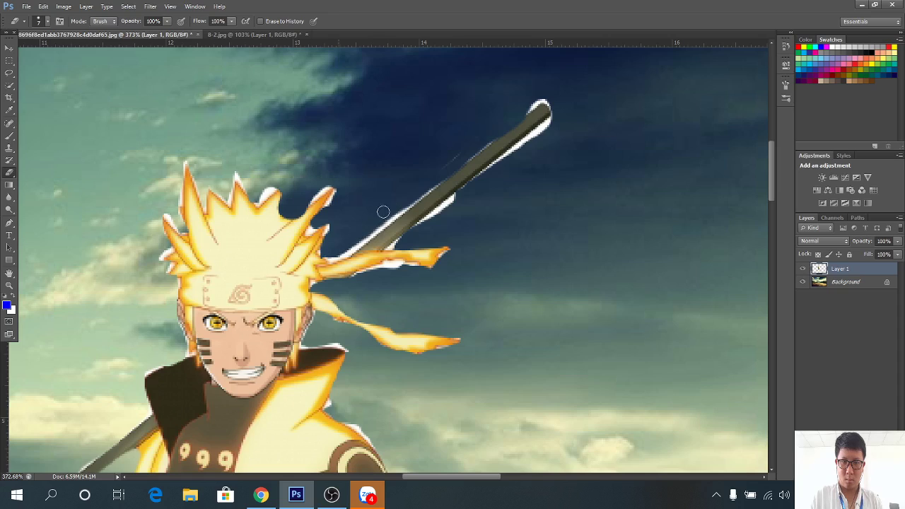
left_click_drag(555, 112, 387, 246)
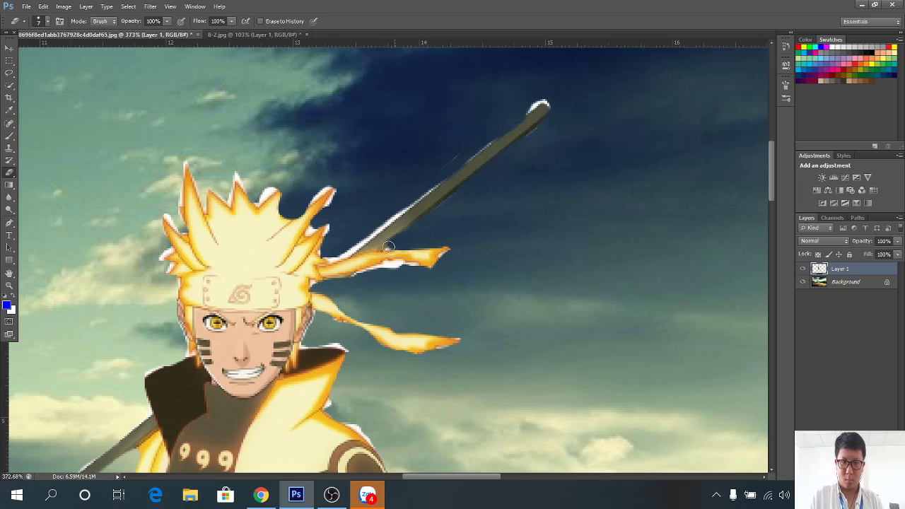
Fit the whole image on screen and bring the OBS recorder to the front
scroll(545, 188, "down", 3)
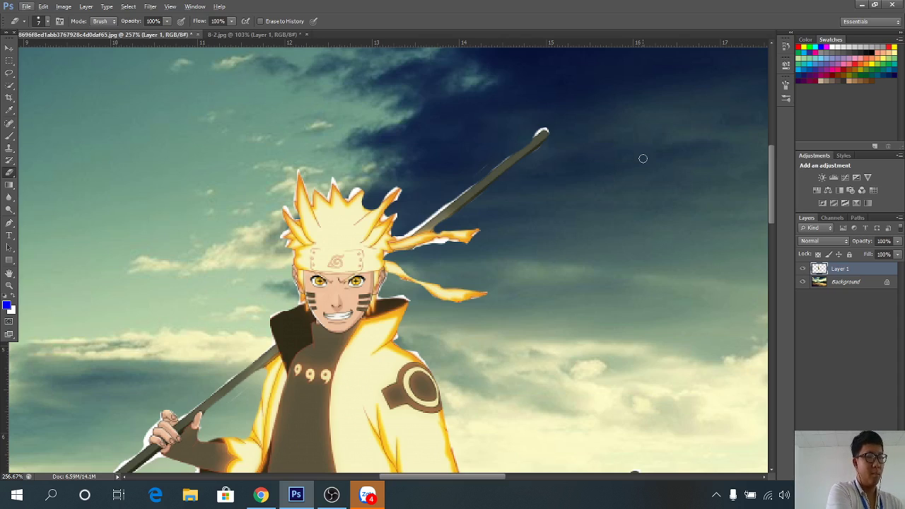
scroll(387, 206, "down", 1)
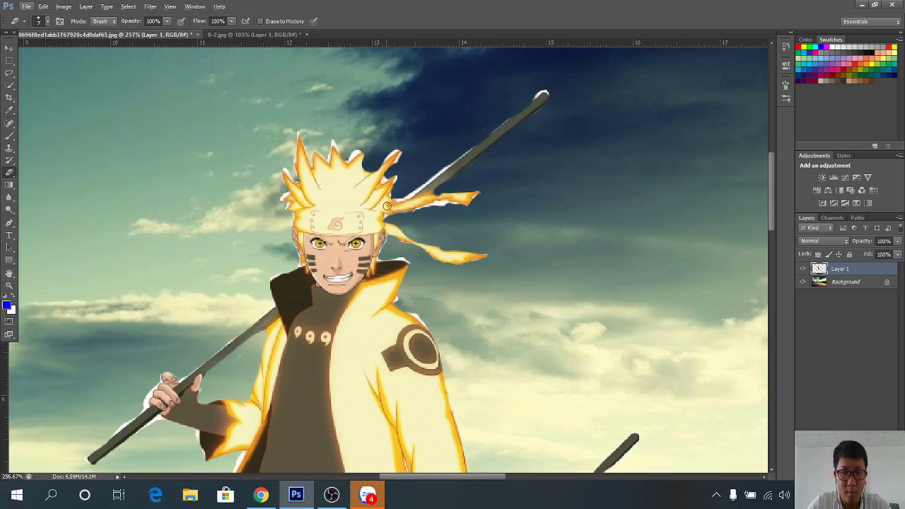
key("ctrl+0")
left_click(331, 494)
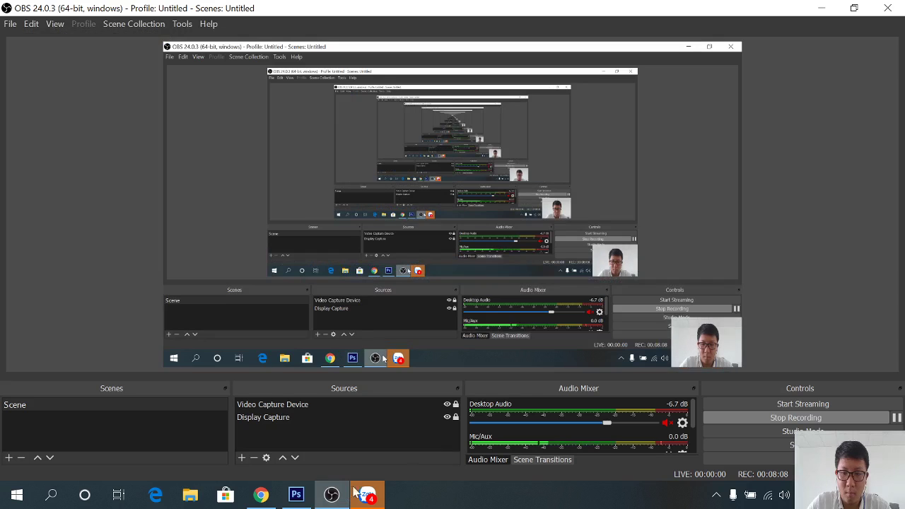